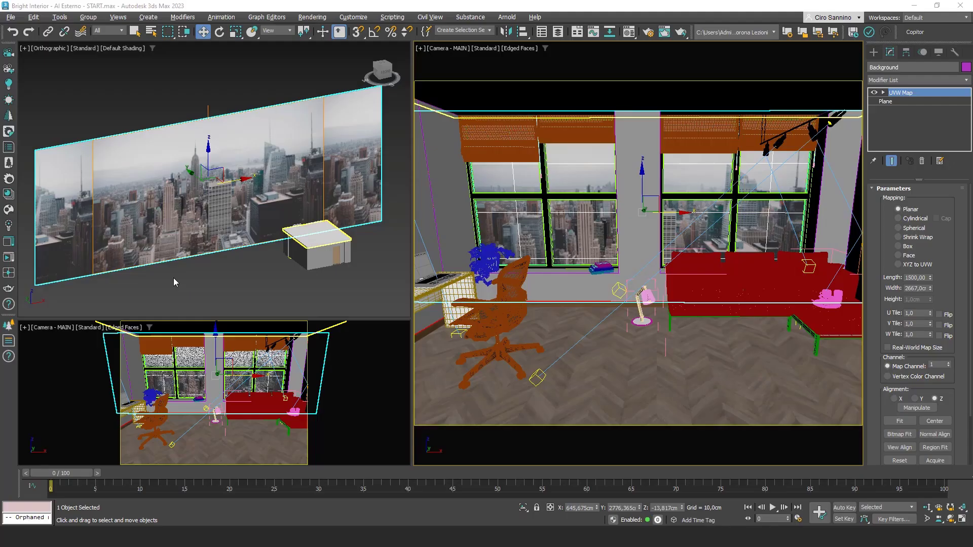
Step: Orbit, zoom and pan the orthographic view to frame the backdrop plane
key("alt+w")
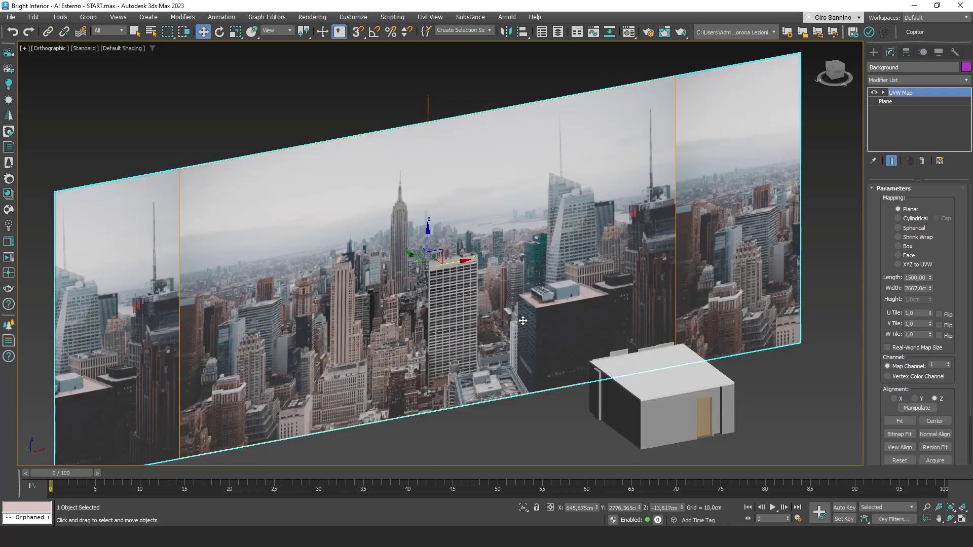
mouse_move(524, 317)
middle_mouse_down("alt")
mouse_move(475, 280)
mouse_move(422, 201)
middle_mouse_up("alt")
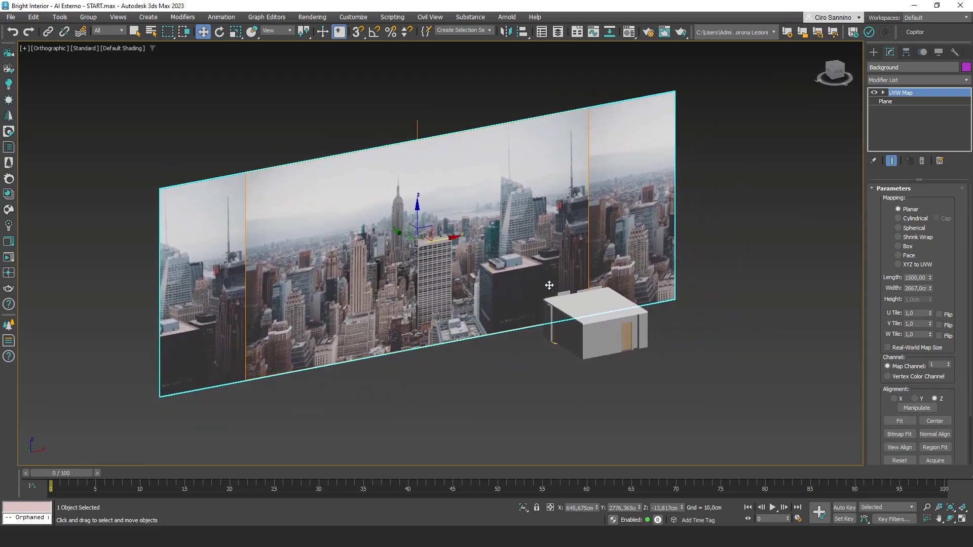
key("alt+w")
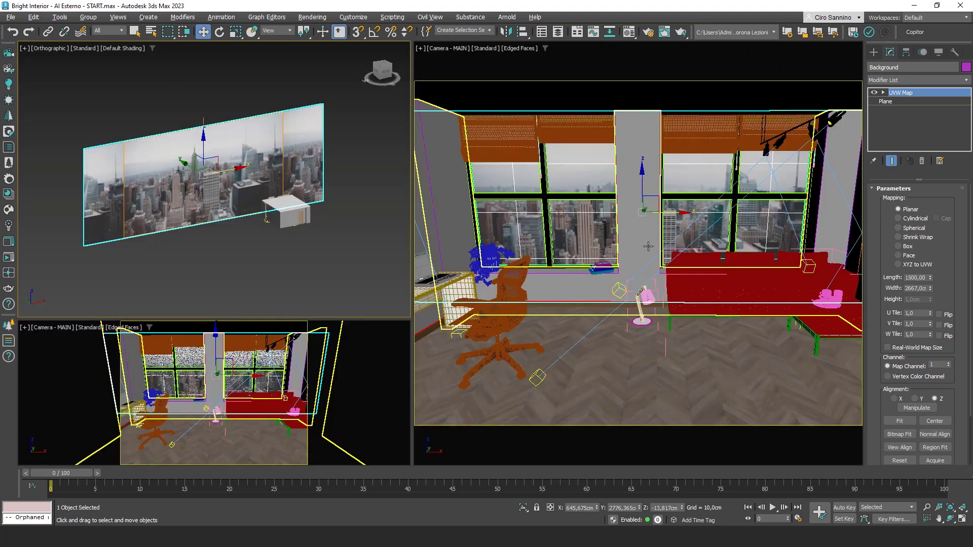
right_click(513, 230)
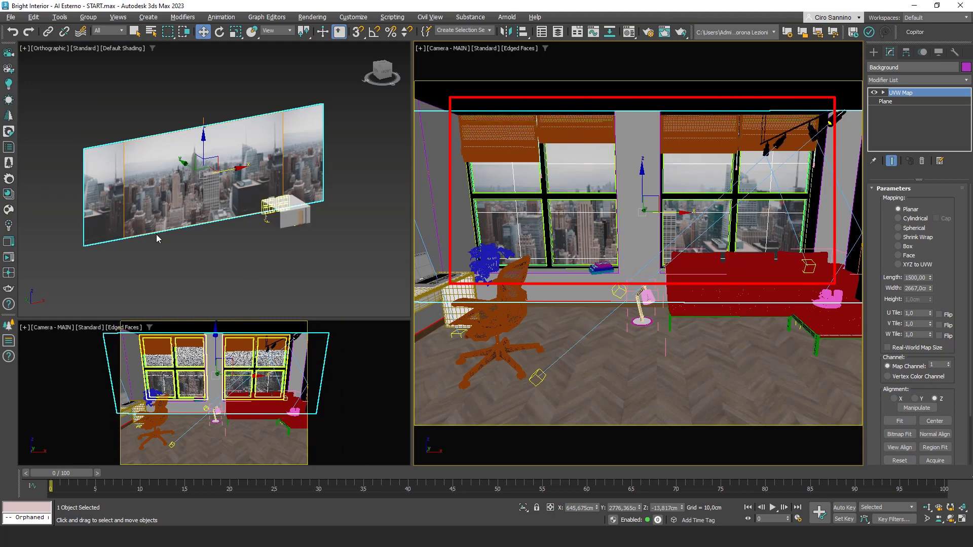
scroll(195, 177, "up", 3)
scroll(195, 177, "up", 2)
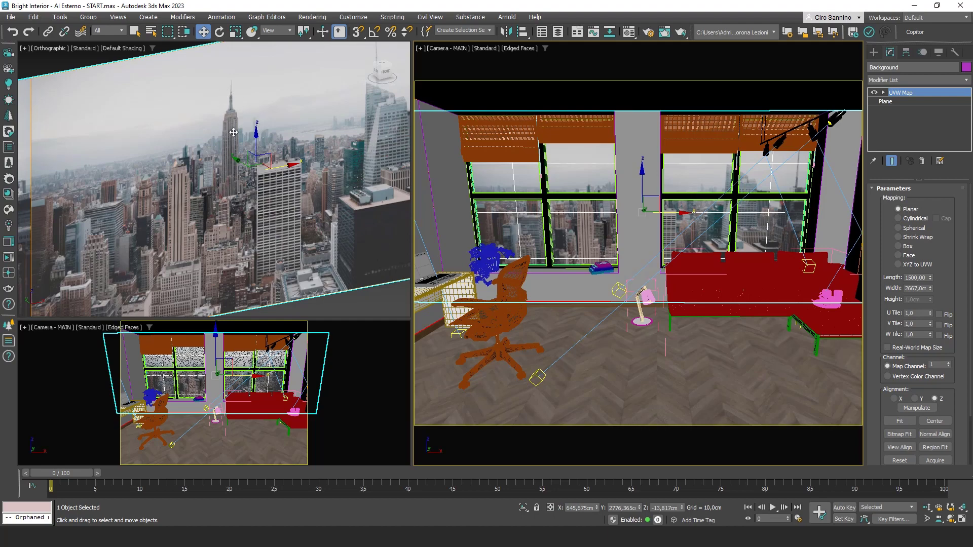
scroll(220, 188, "down", 4)
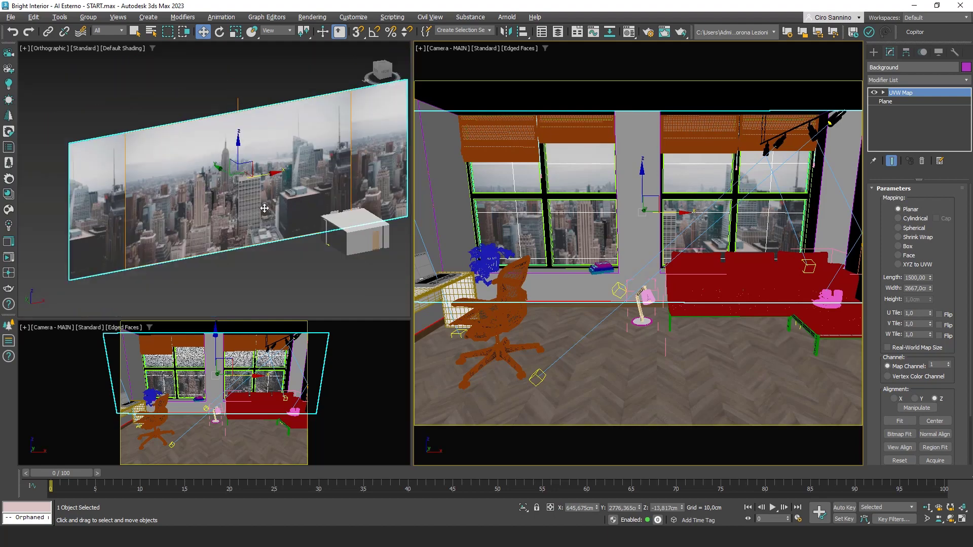
middle_click_drag(264, 208, 223, 202)
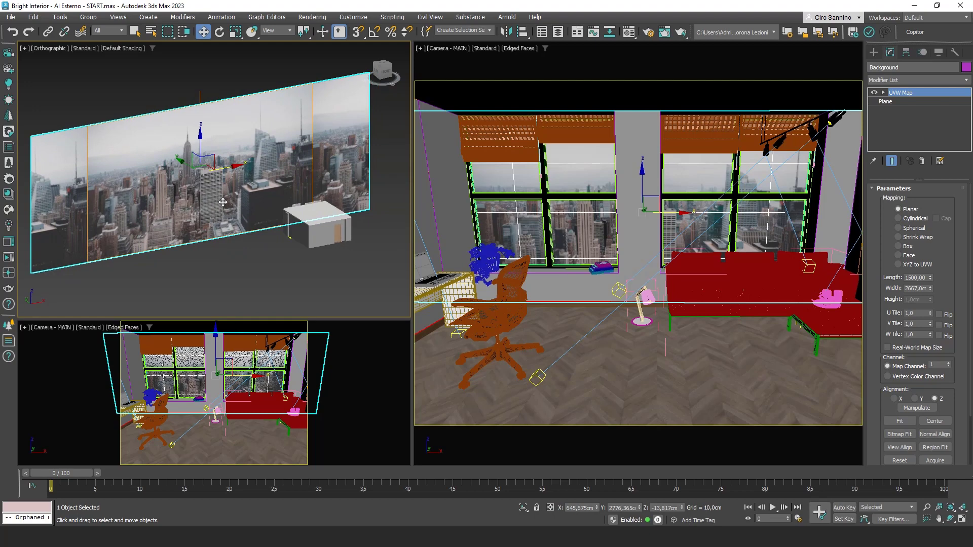
Step: Slide the UVW Map gizmo left until the Empire State Building frames the left window
key("1")
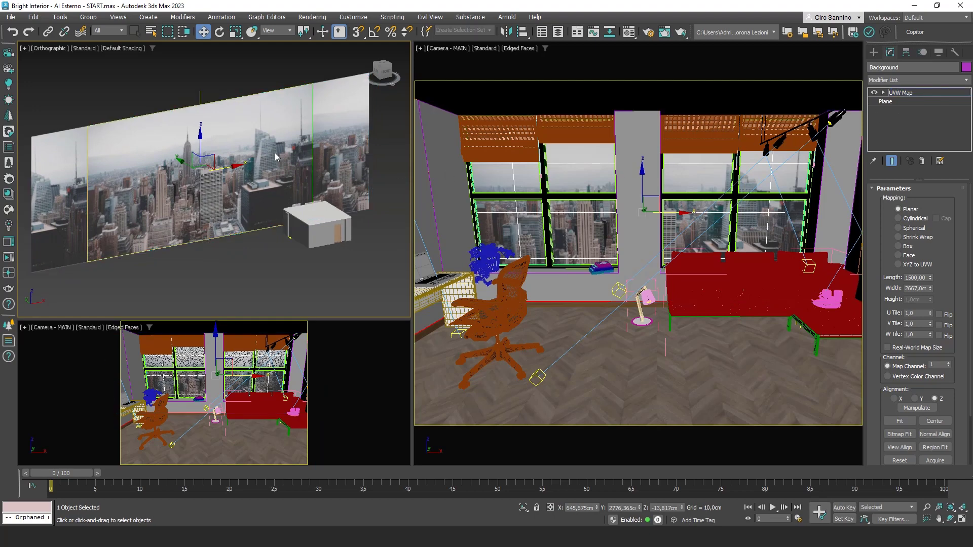
left_click_drag(225, 170, 209, 170)
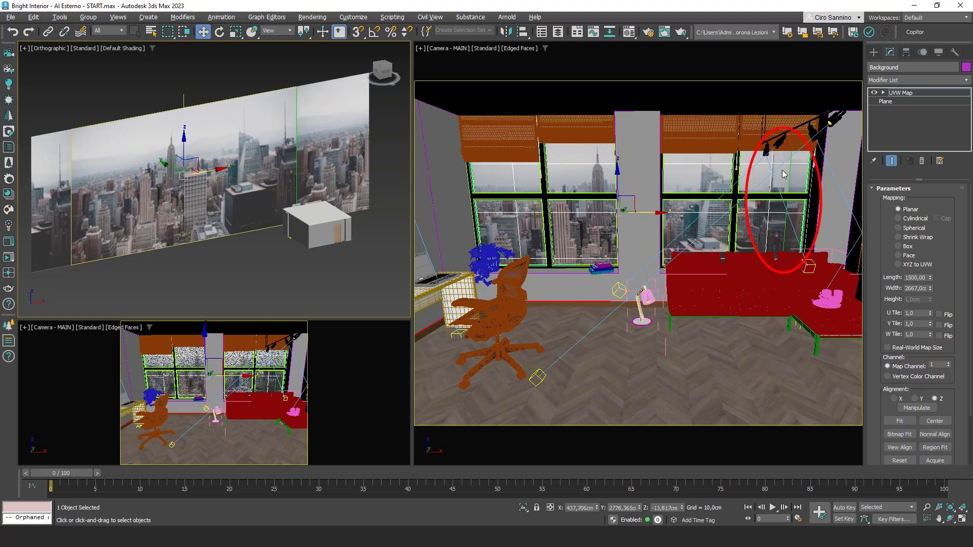
left_click_drag(216, 170, 212, 170)
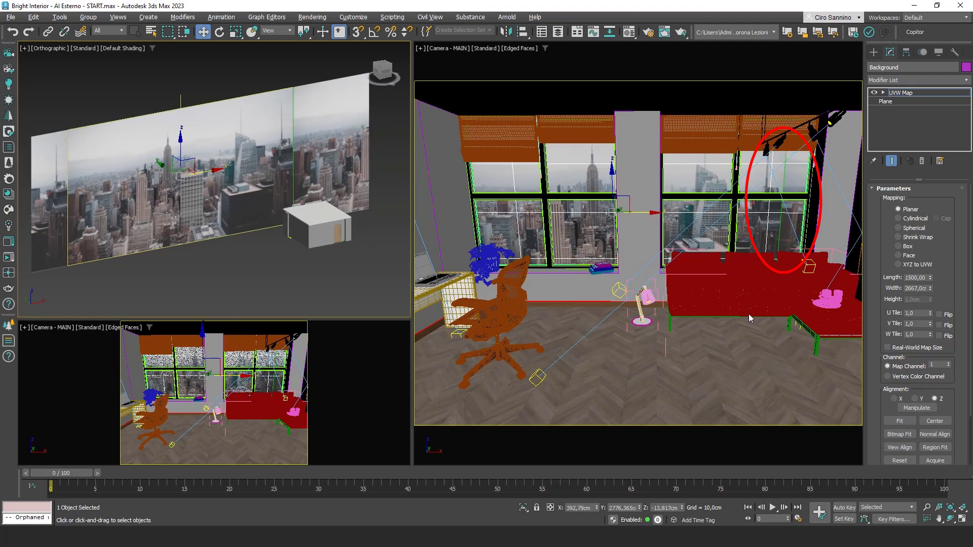
left_click(589, 236)
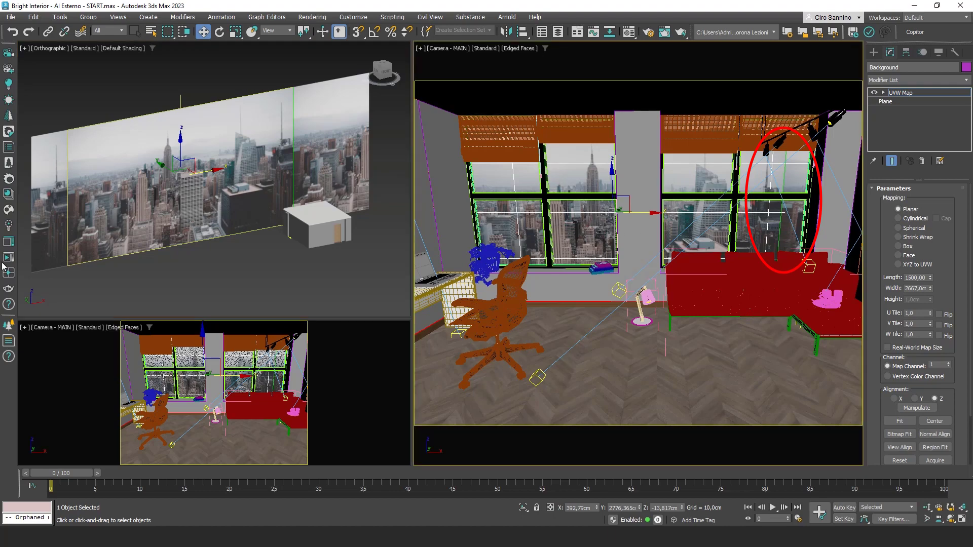
Step: Start an ActiveShade interactive render of the Camera-MAIN viewport
left_click(8, 273)
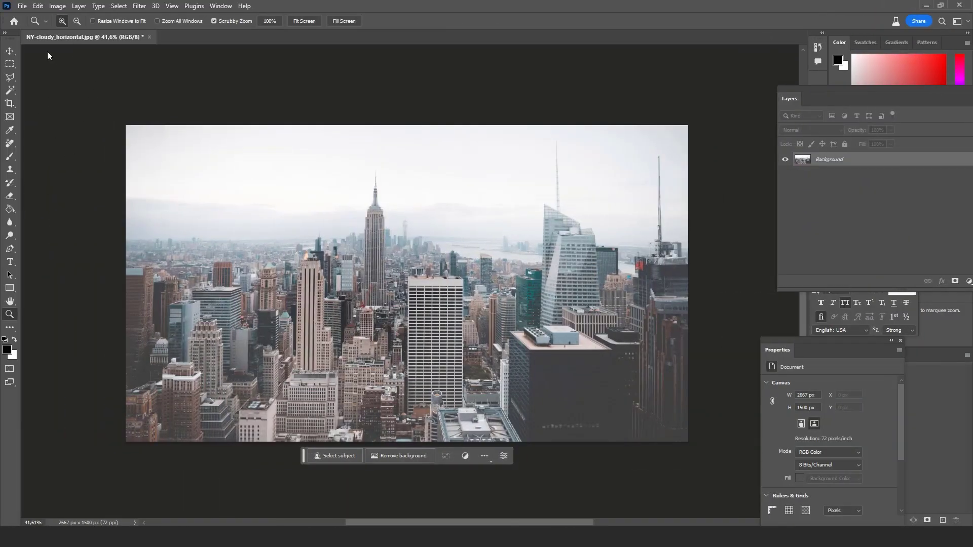
Step: Resize the canvas to 4000 px wide, anchored middle-left, leaving white space on the right
left_click(59, 9)
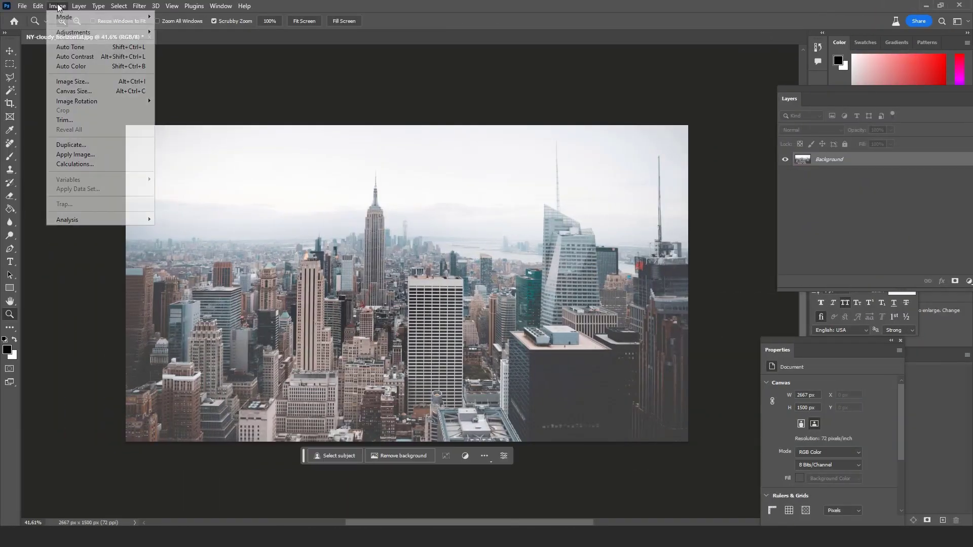
left_click(87, 93)
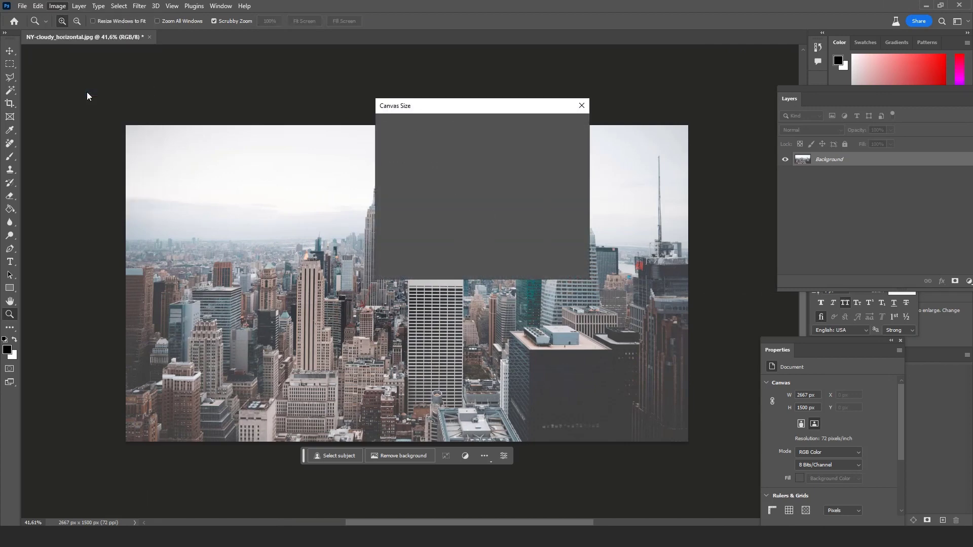
left_click(466, 228)
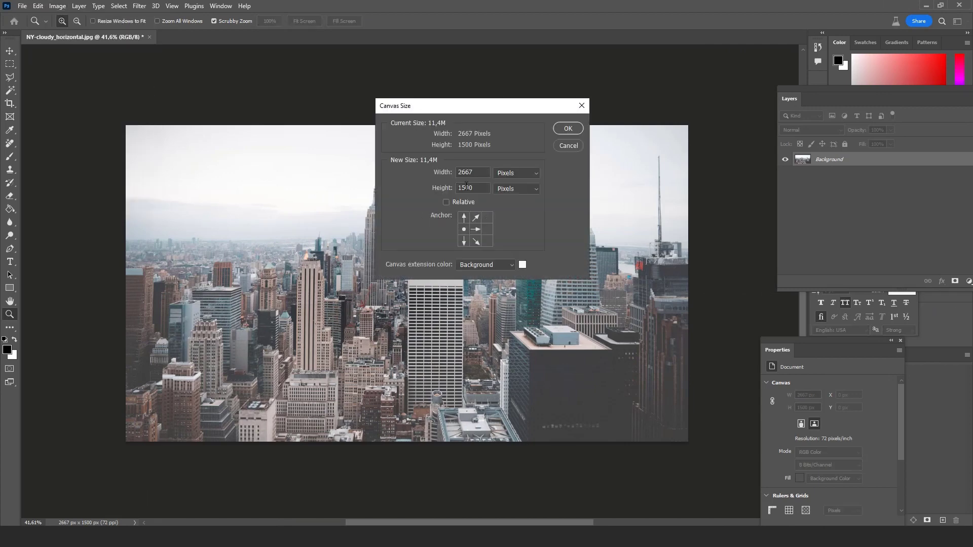
double_click(477, 174)
type("4000")
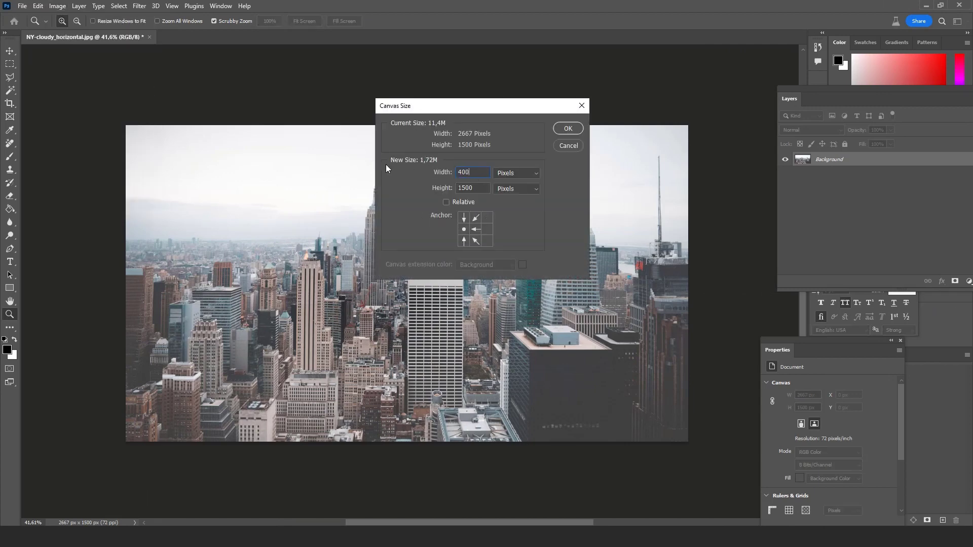
key("Return")
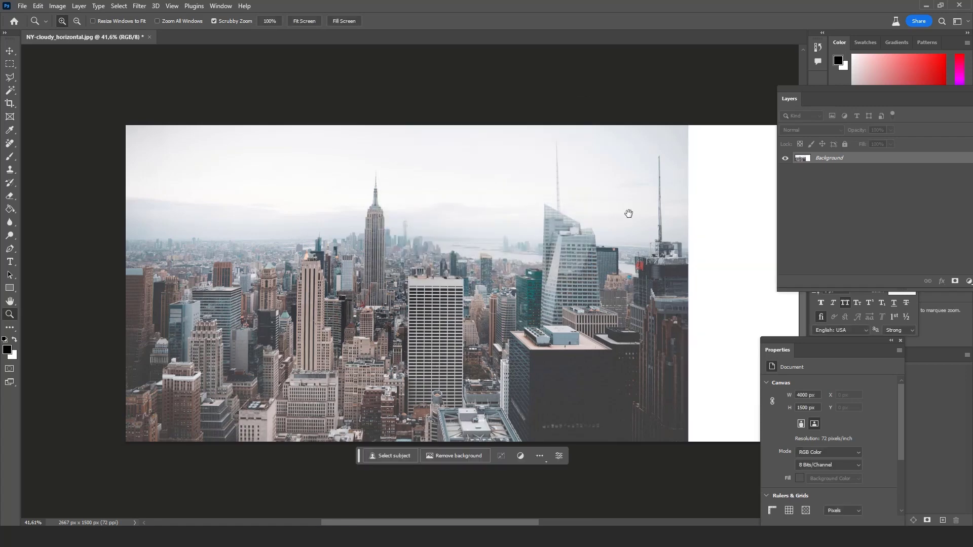
mouse_move(627, 212)
left_mouse_down()
mouse_move(509, 204)
mouse_move(471, 213)
left_mouse_up()
scroll(512, 209, "down", 3, "alt")
key("m")
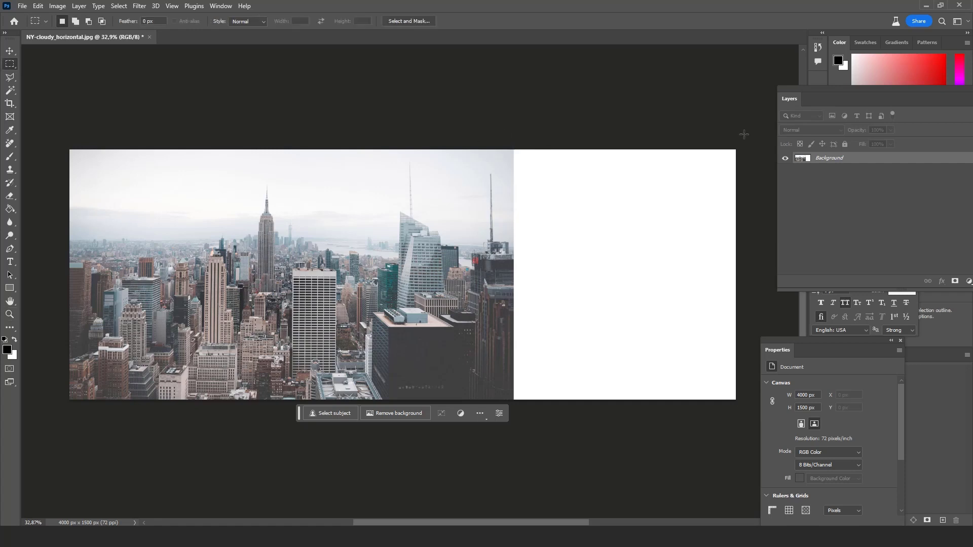
Step: Select the white right-hand area and Generative Fill it with an empty prompt
left_click_drag(743, 134, 505, 423)
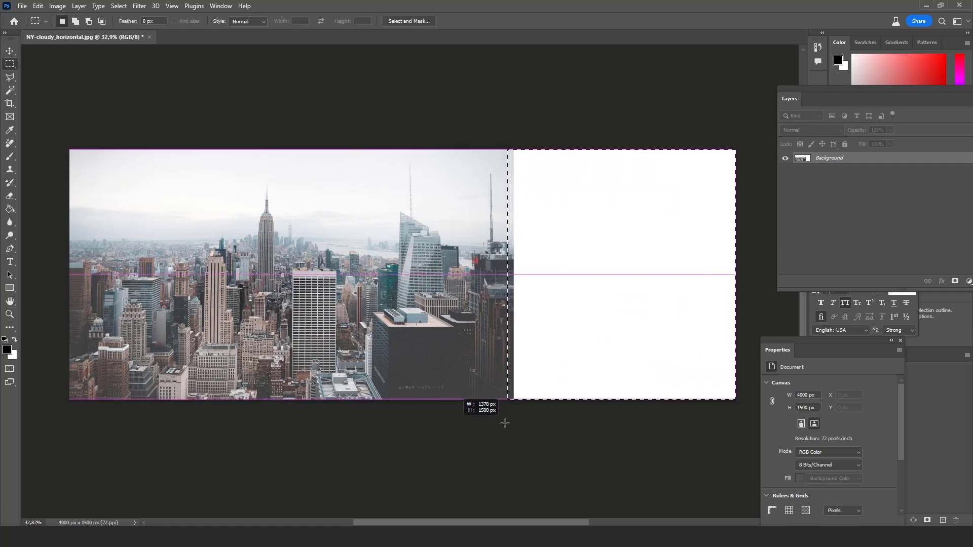
left_click(501, 310)
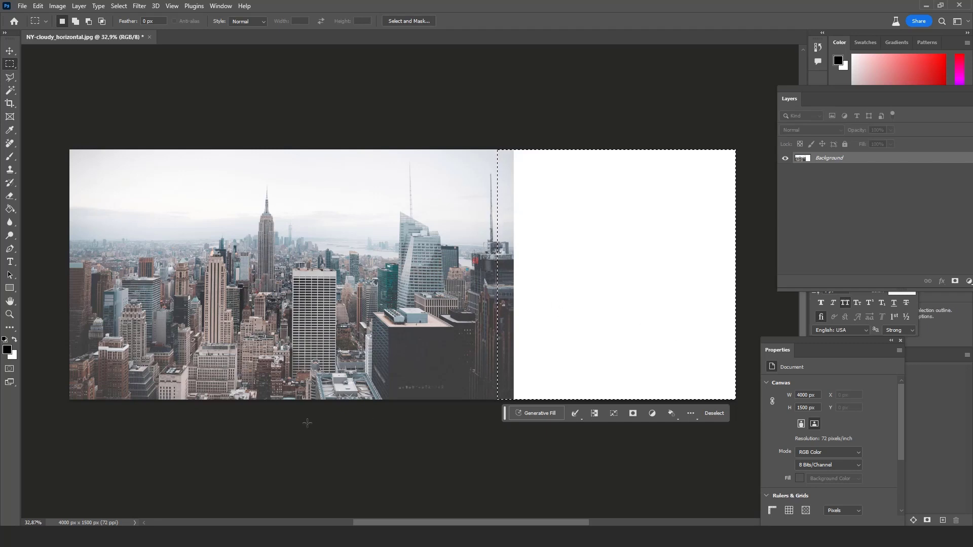
left_click(539, 414)
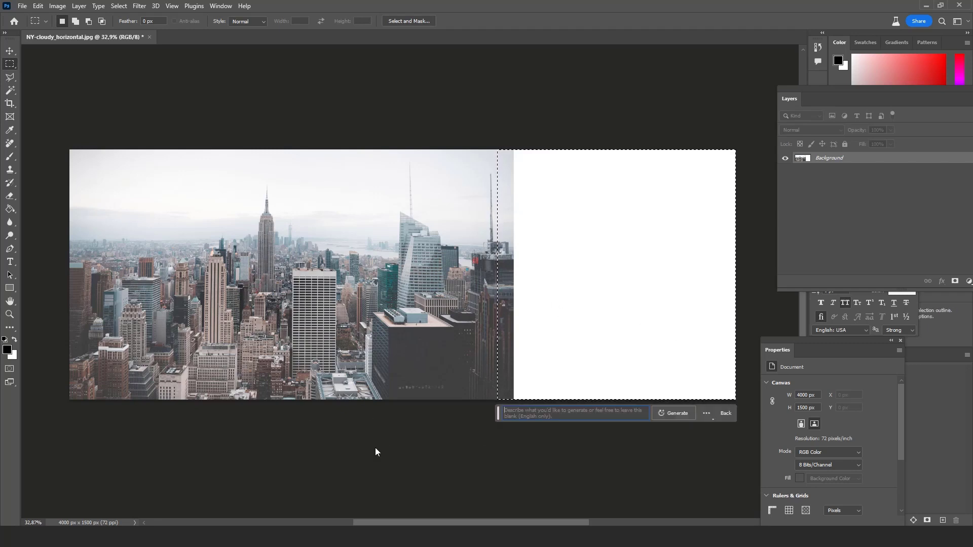
left_click(674, 414)
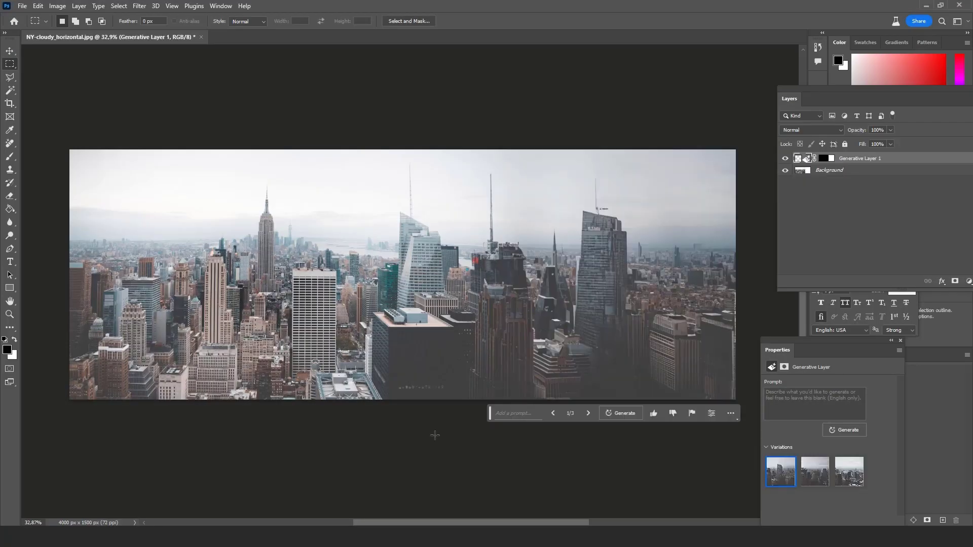
Step: Keep generated variation 3/3 and save the panorama for web as 'New York EX'
left_click(588, 413)
left_click(588, 413)
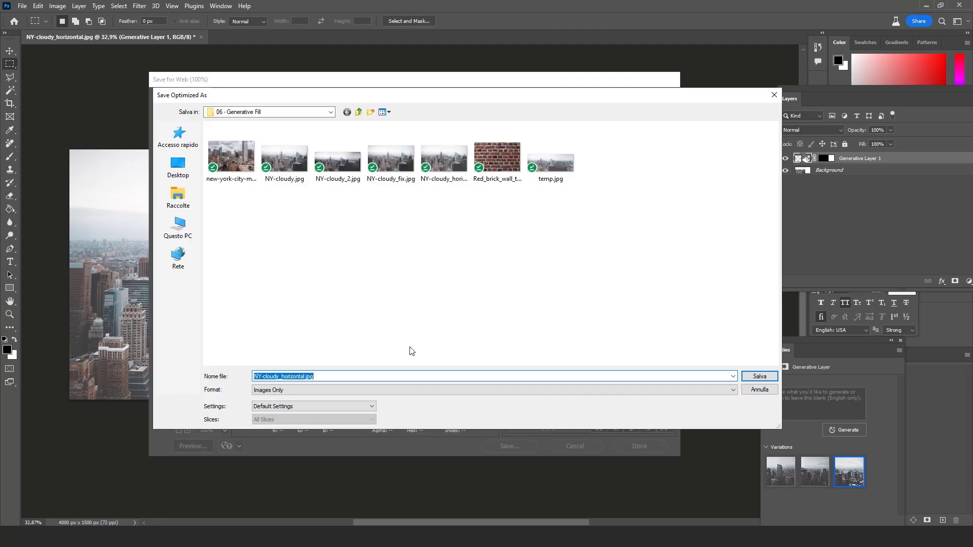
type("New Ypo")
key("Return")
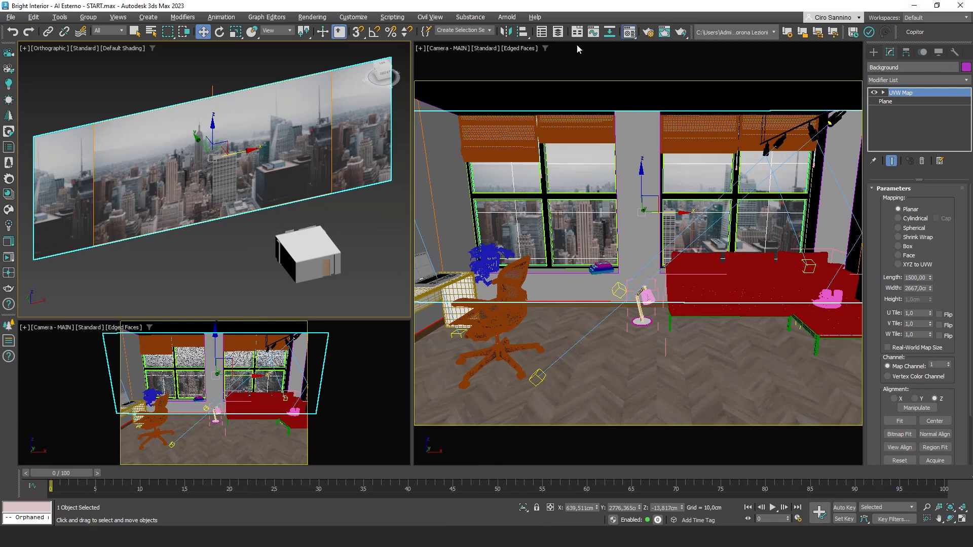
Step: Swap the backdrop's Emission Corona Bitmap for the New-York-EXTENDED panorama
key("m")
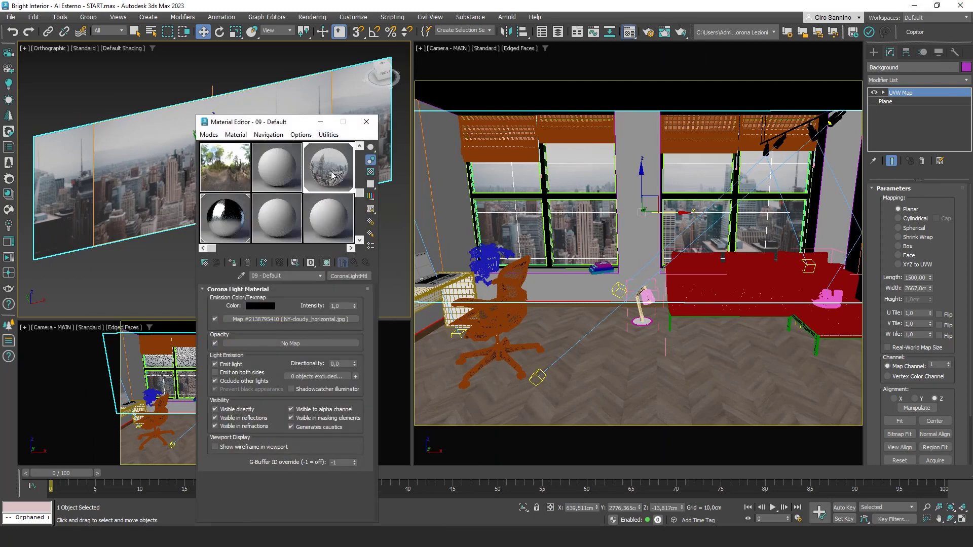
left_click(288, 320)
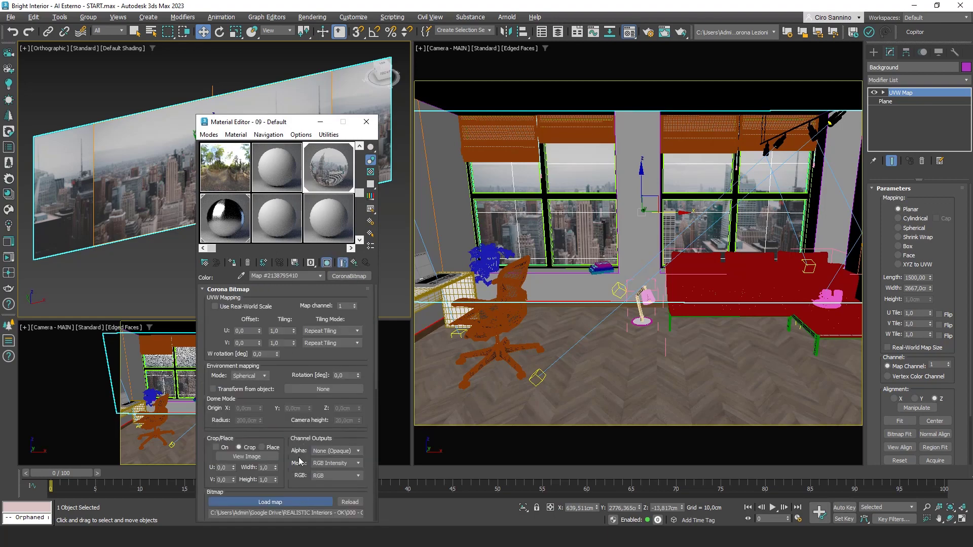
left_click(293, 280)
left_click(332, 213)
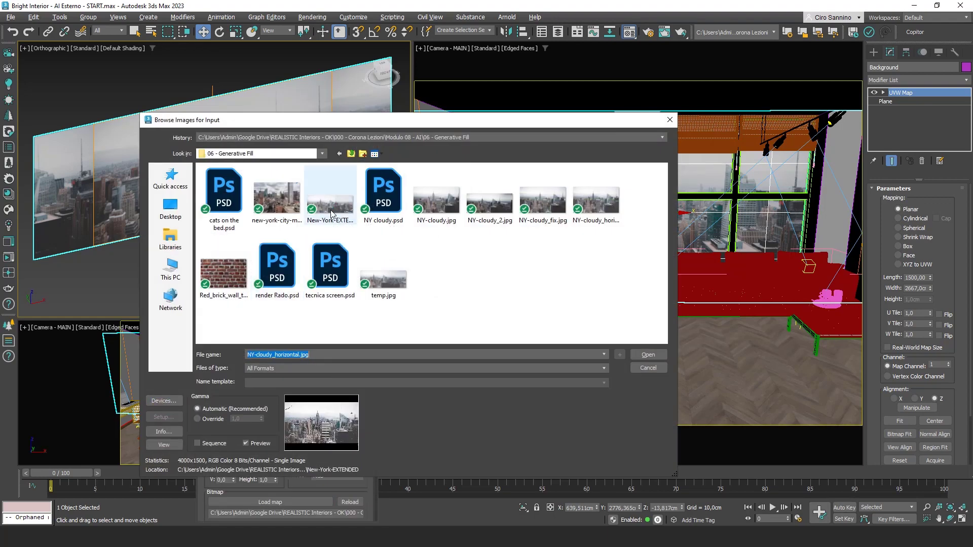
double_click(332, 212)
left_click(366, 121)
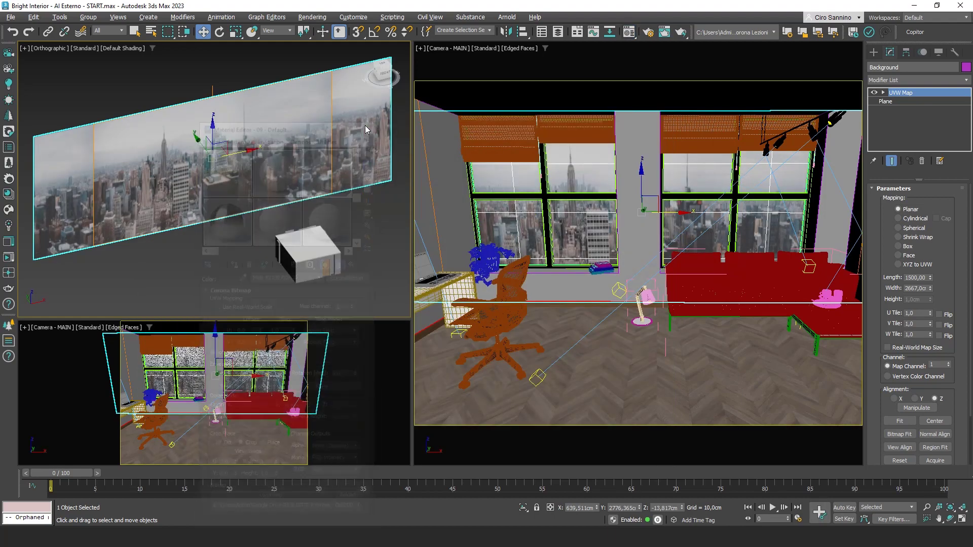
Step: Bitmap-fit the UVW mapping to the 4000×1500 panorama and reposition the plane to frame the Empire State Building
left_click(899, 435)
double_click(336, 209)
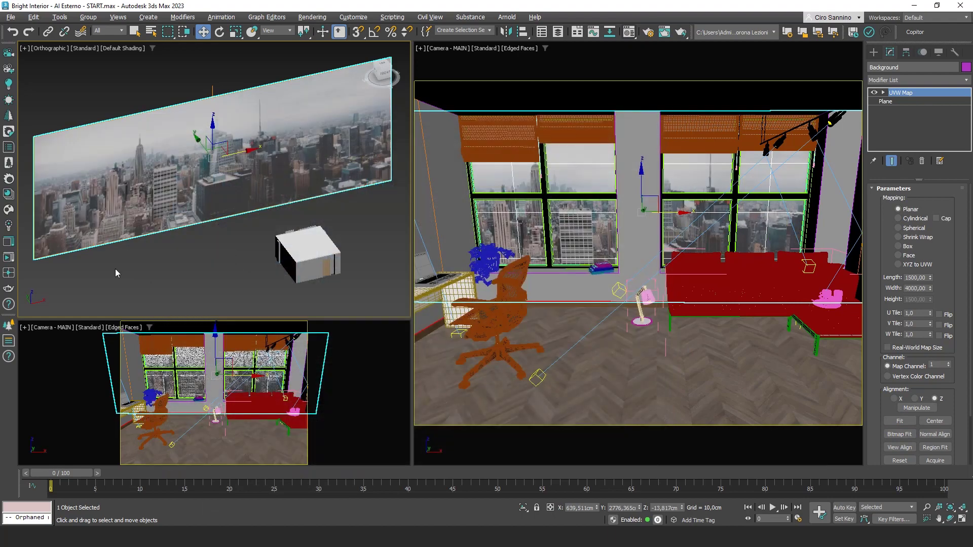
mouse_move(240, 154)
left_mouse_down()
mouse_move(255, 150)
mouse_move(225, 143)
left_mouse_up()
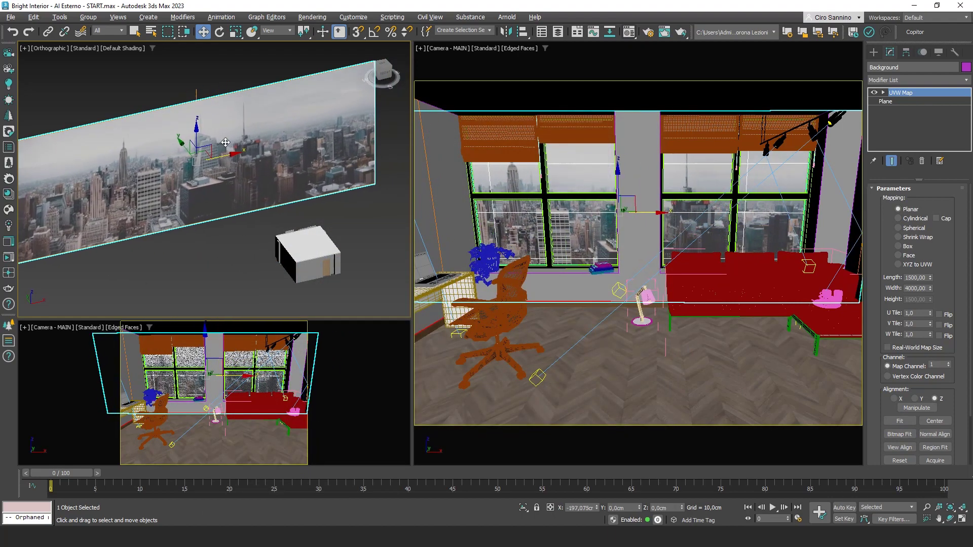
left_click_drag(226, 142, 271, 132)
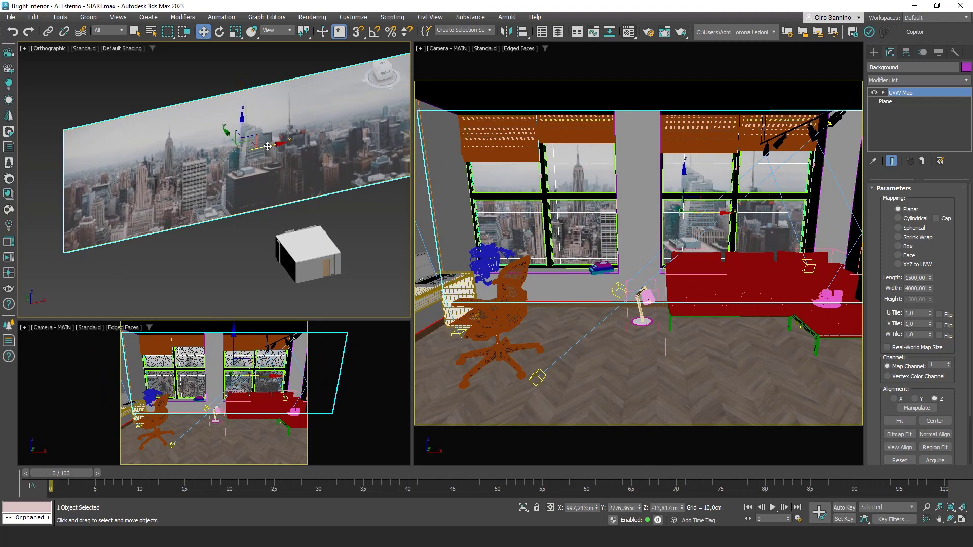
left_click_drag(268, 146, 266, 147)
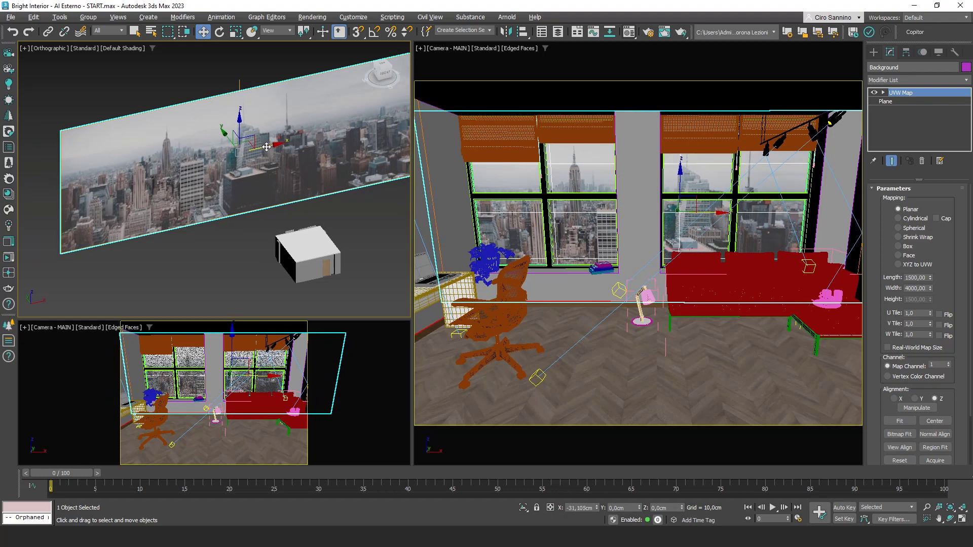
left_click(488, 163)
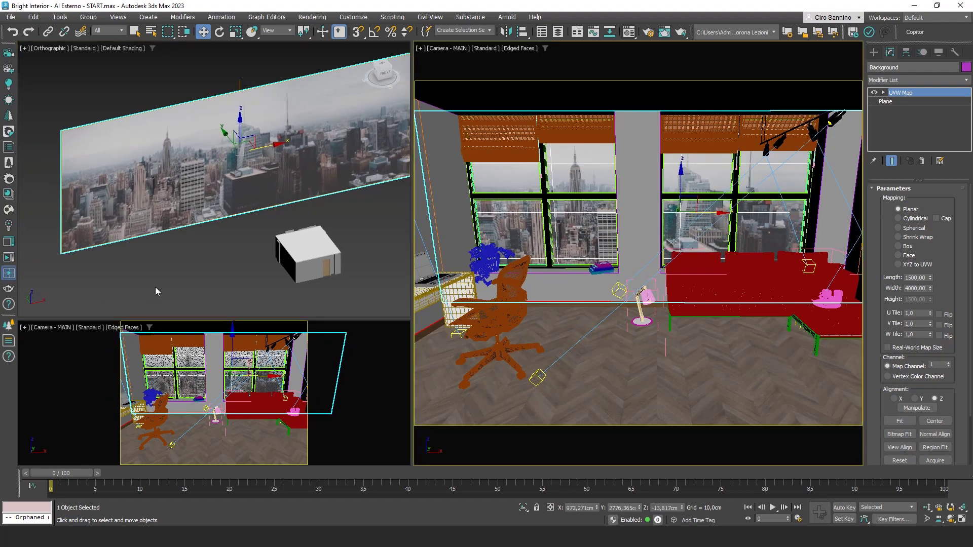